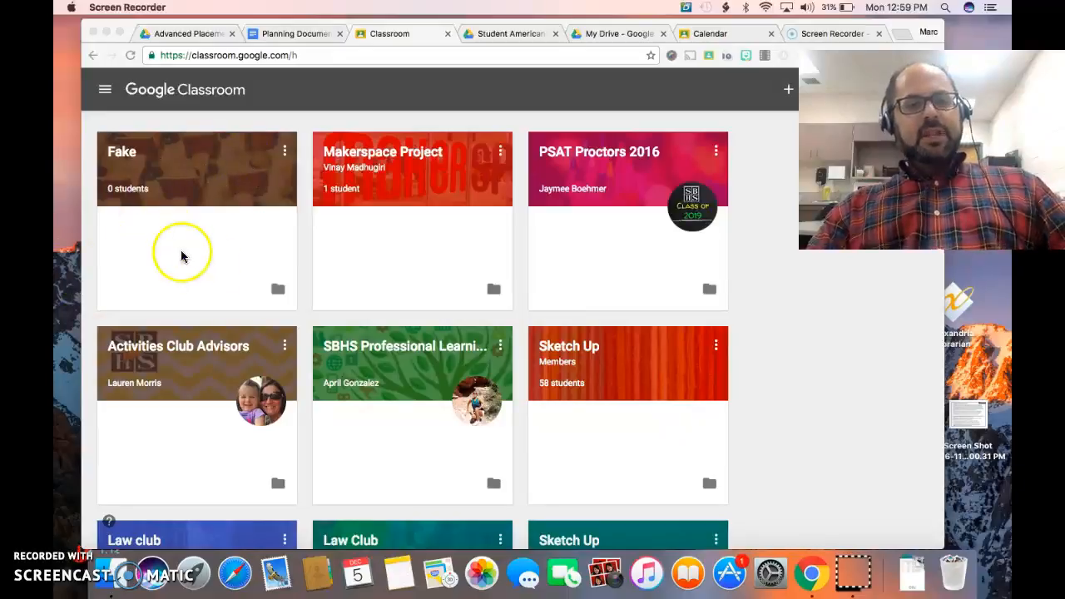
pyautogui.click(283, 155)
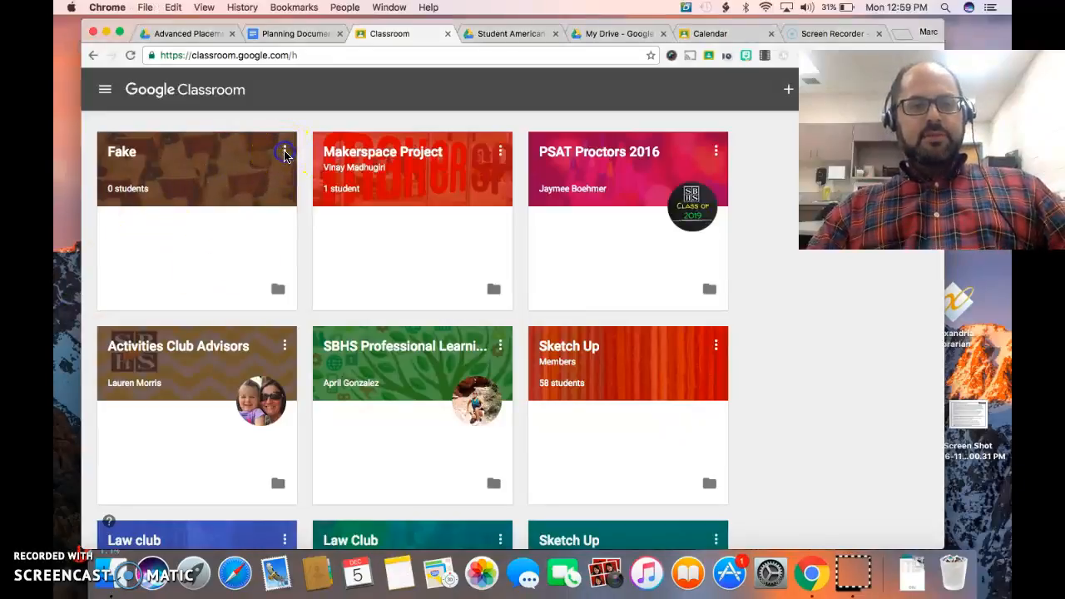
pyautogui.click(284, 154)
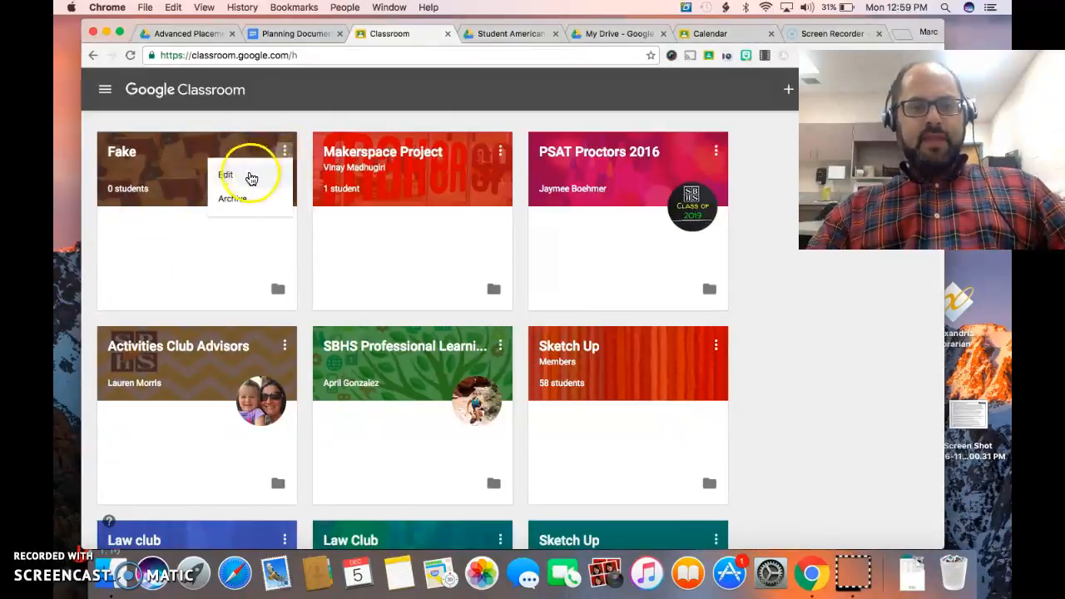
pyautogui.click(251, 177)
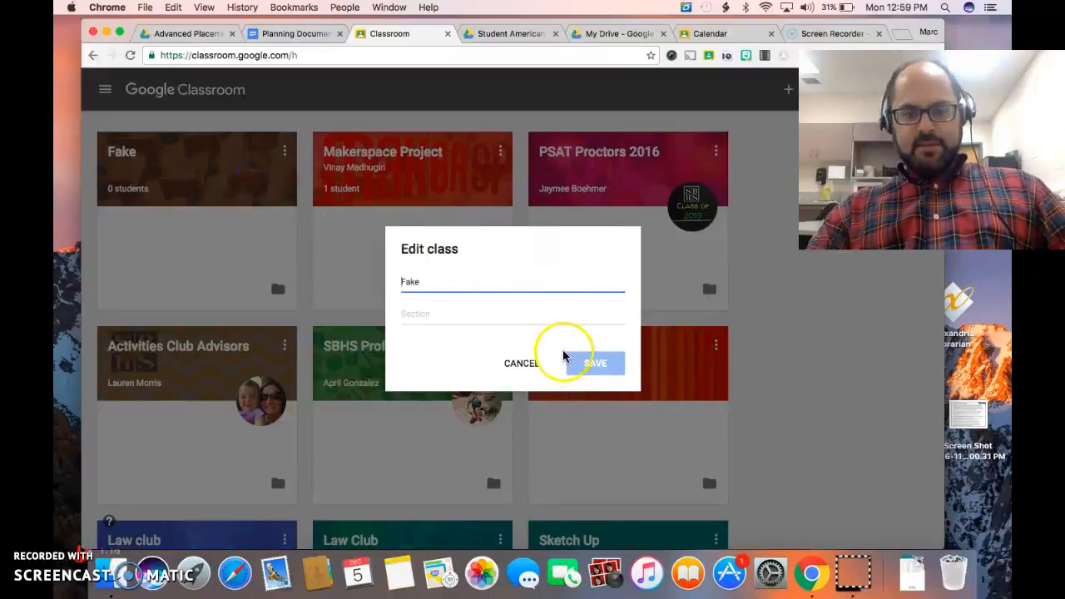
pyautogui.click(526, 367)
# Archive the class named Fake and confirm the archiving.
pyautogui.click(284, 152)
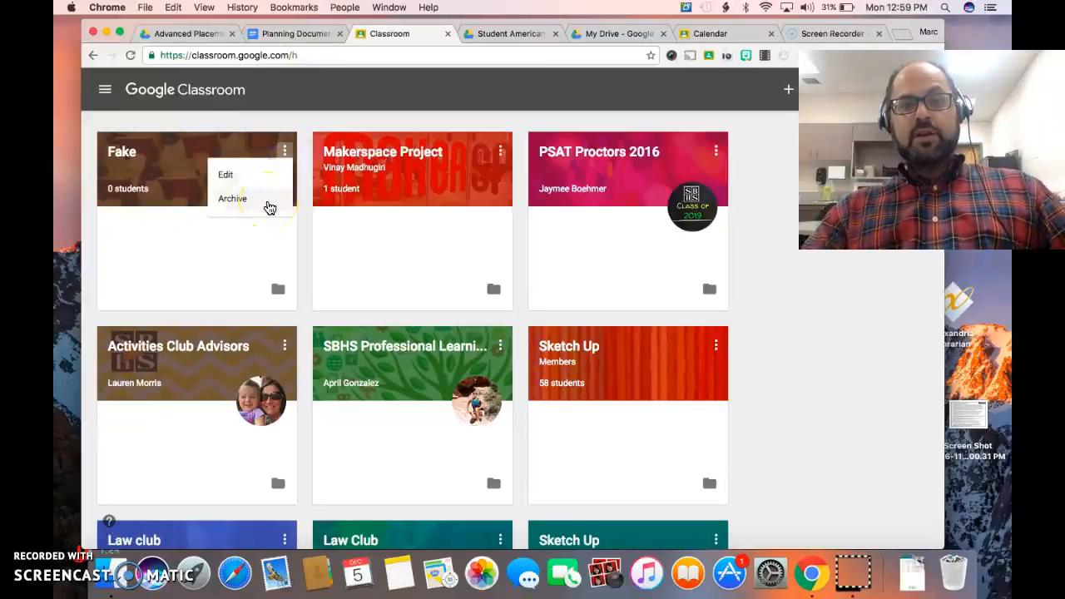
pyautogui.click(233, 199)
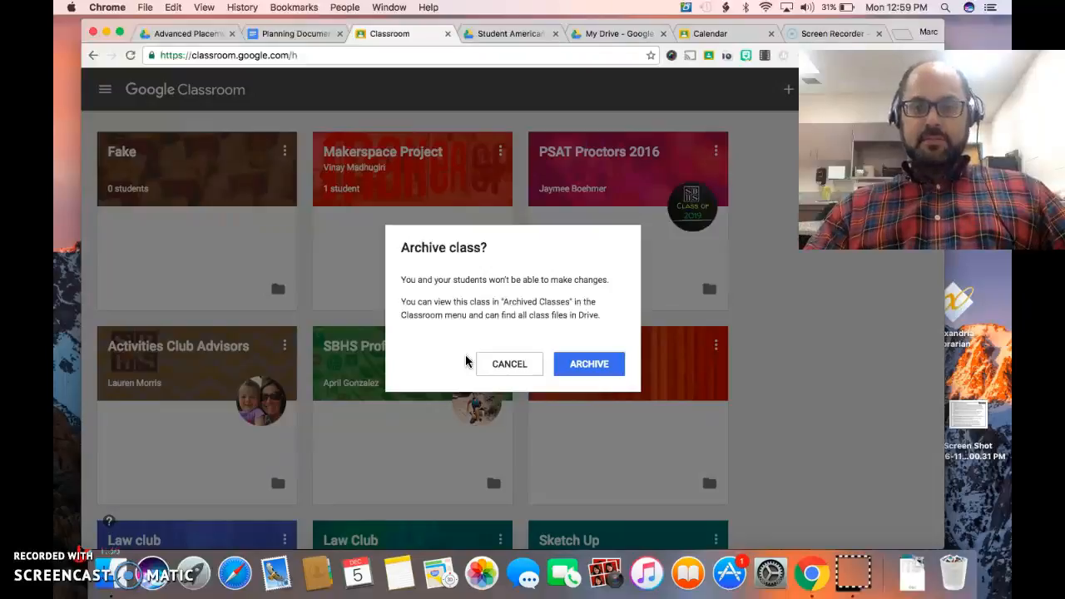
pyautogui.click(579, 363)
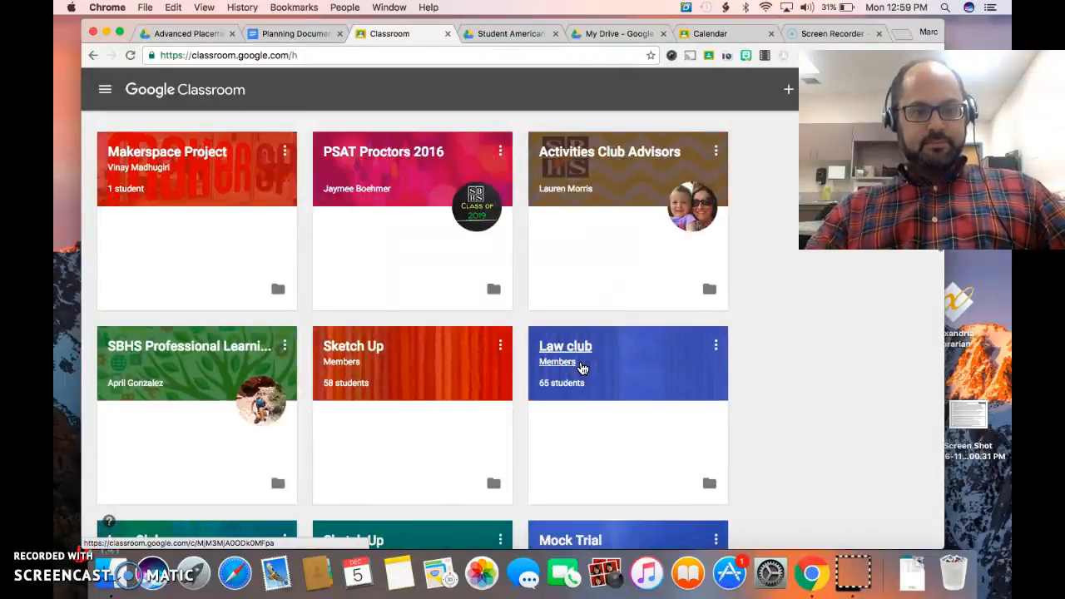
# Open the list of archived classes and look through it.
pyautogui.click(105, 90)
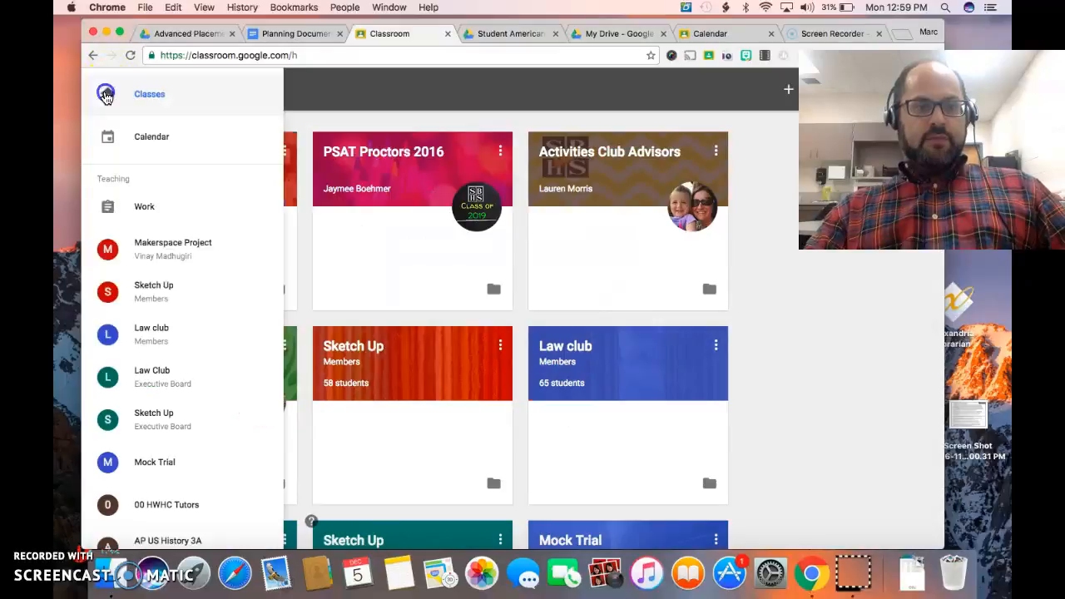
pyautogui.scroll(-10, 155, 350)
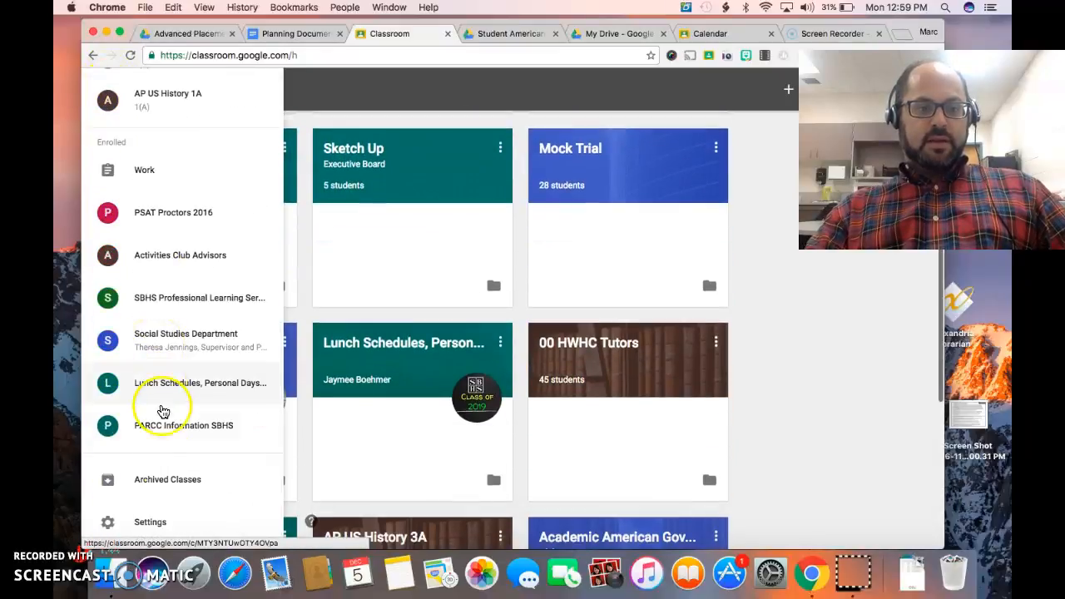
pyautogui.click(163, 482)
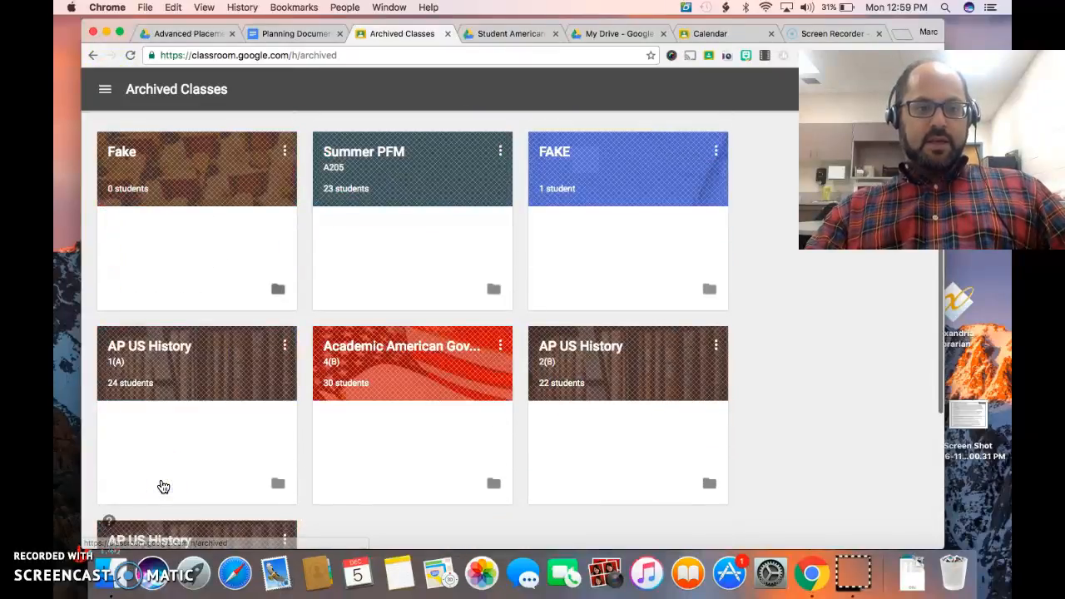
pyautogui.scroll(-5, 511, 392)
pyautogui.scroll(5, 511, 392)
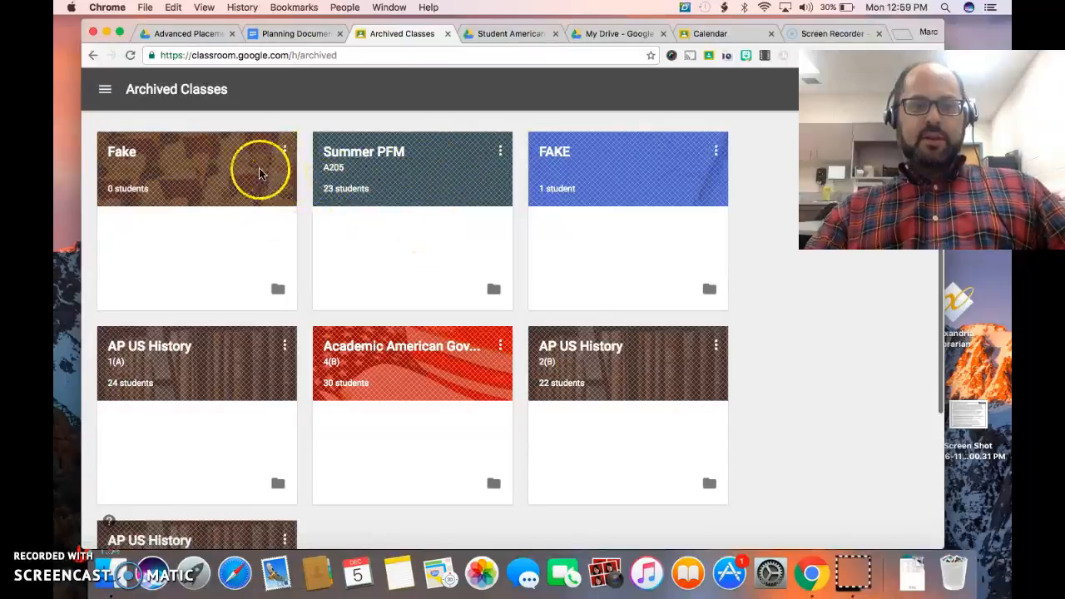
# Restore the Fake class with 0 students from the archived classes and confirm the restoration.
pyautogui.click(282, 154)
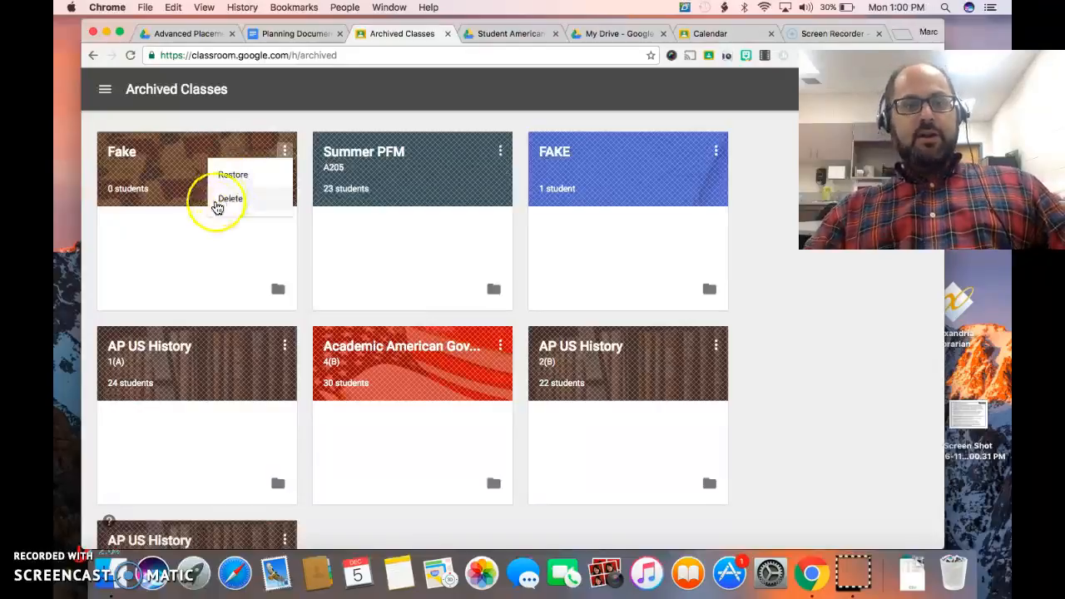
pyautogui.click(202, 248)
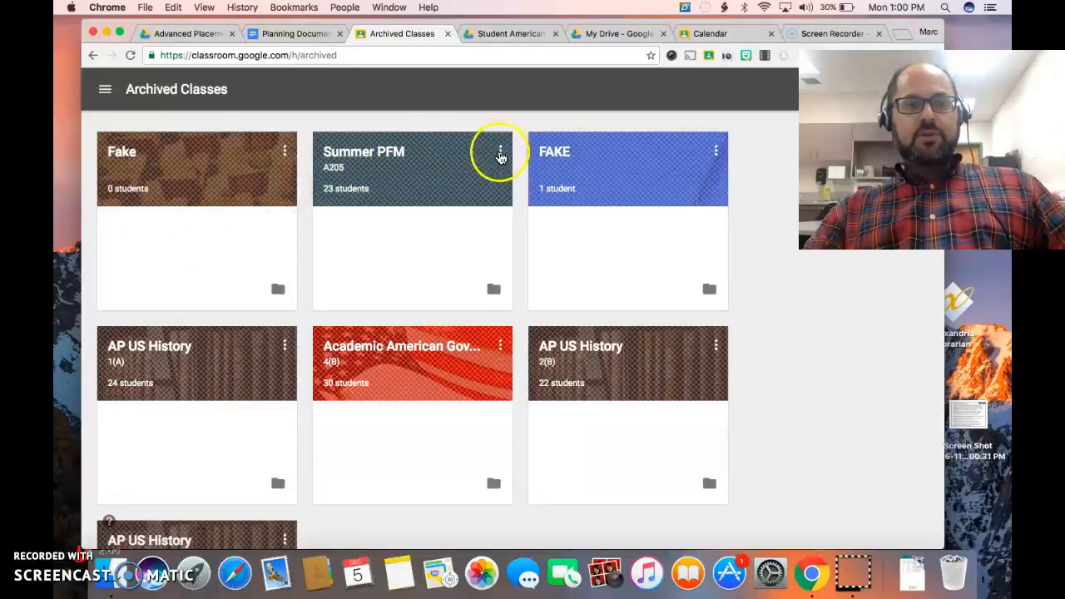
pyautogui.click(500, 153)
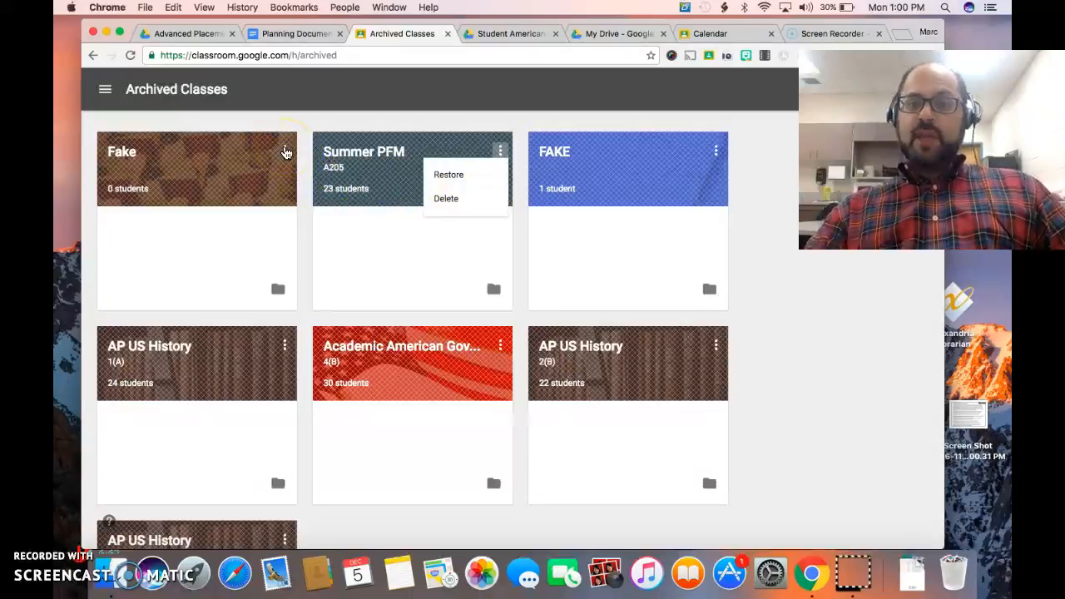
pyautogui.click(285, 151)
pyautogui.click(257, 179)
pyautogui.click(605, 357)
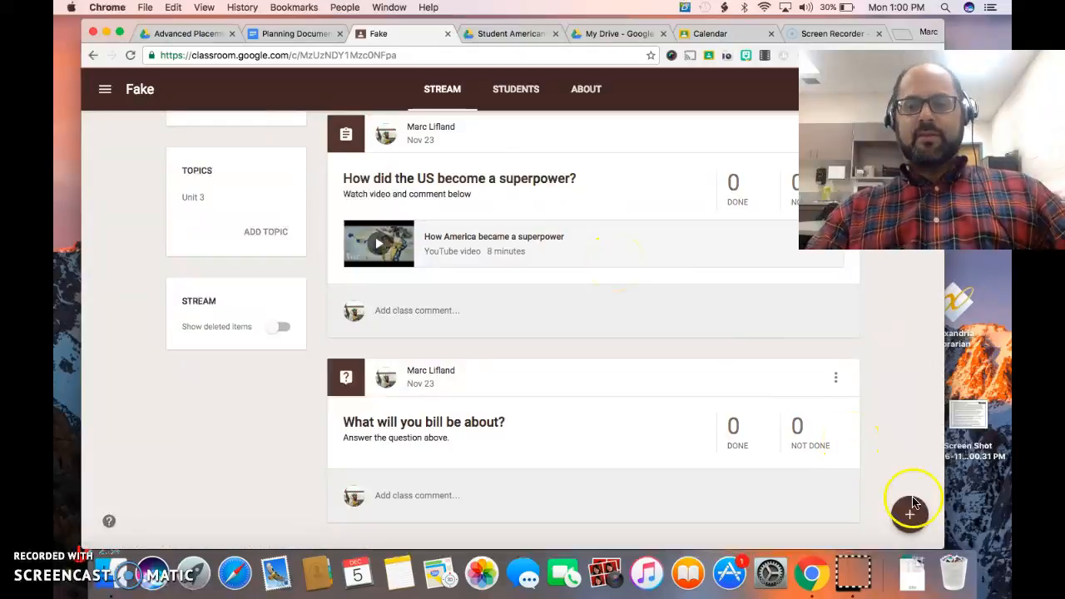
# Start reusing a post in the Fake class and choose the archived AP US History 1(A) class as its source.
pyautogui.click(912, 516)
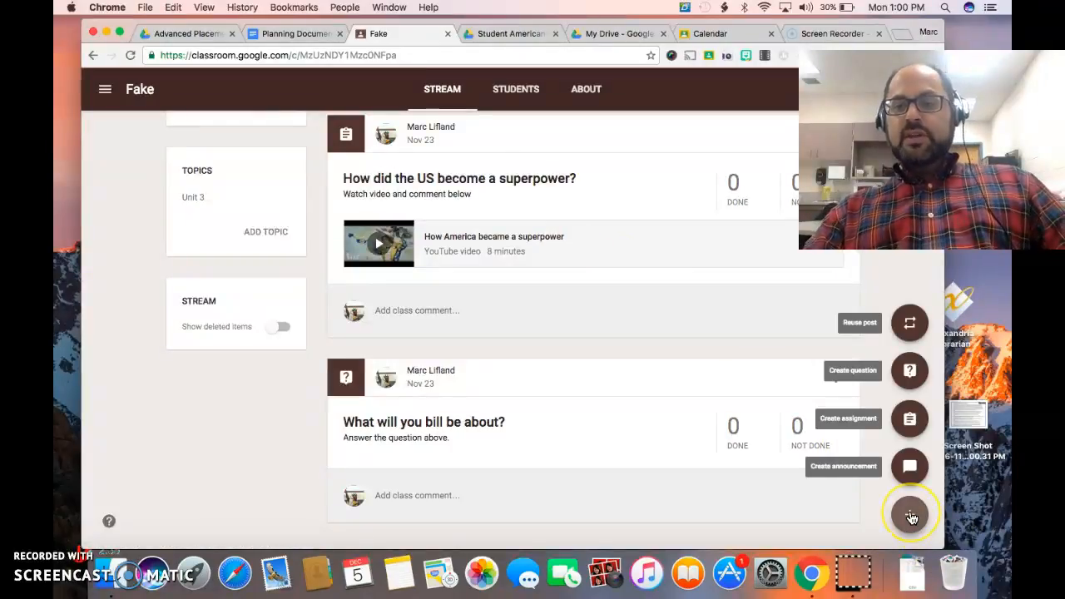
pyautogui.click(915, 333)
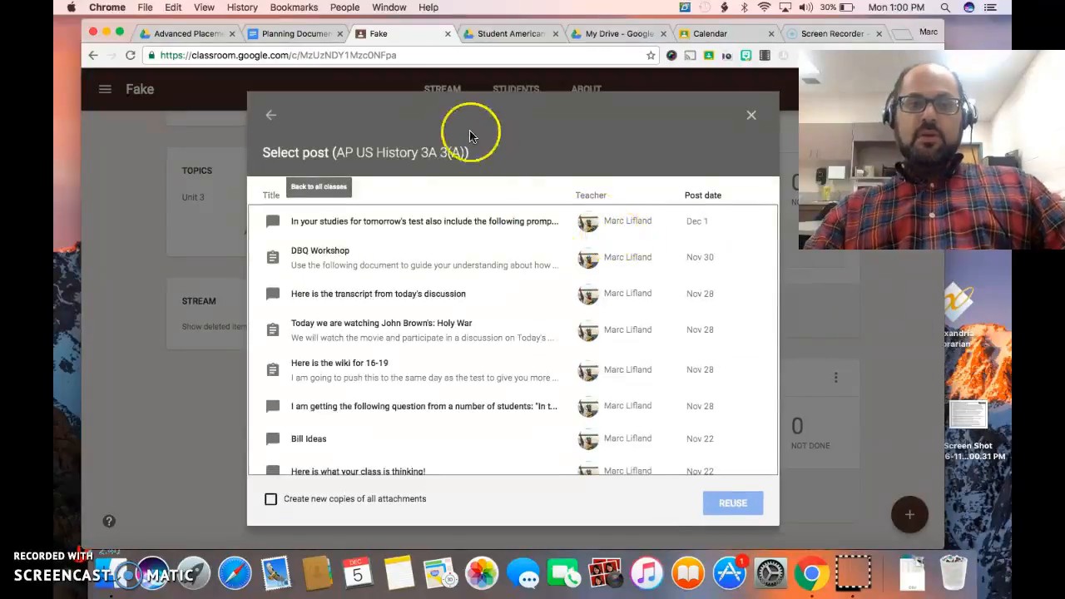
pyautogui.click(272, 116)
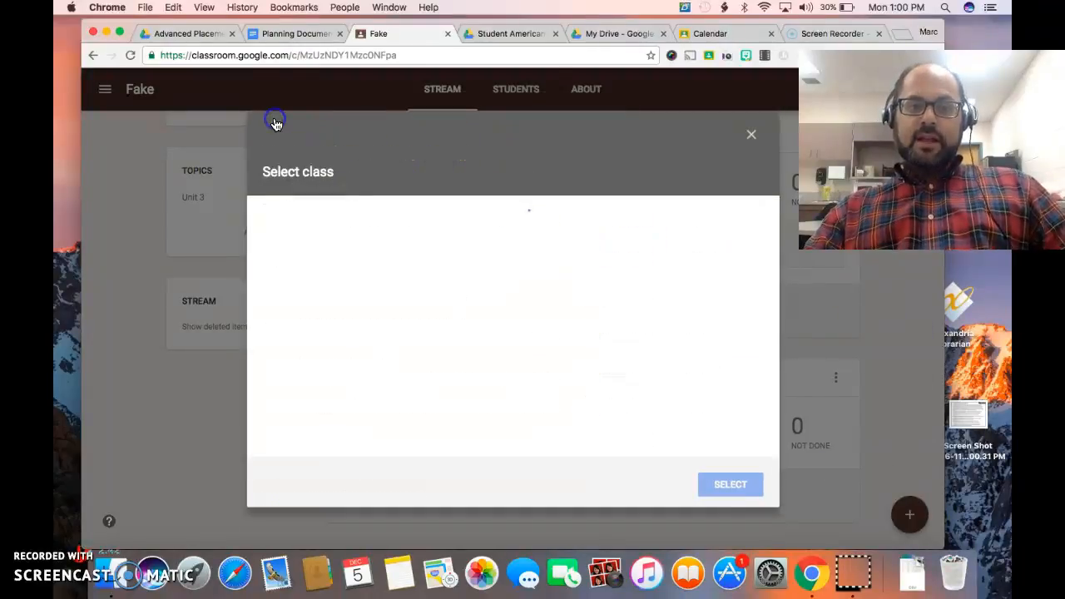
pyautogui.scroll(-10, 379, 283)
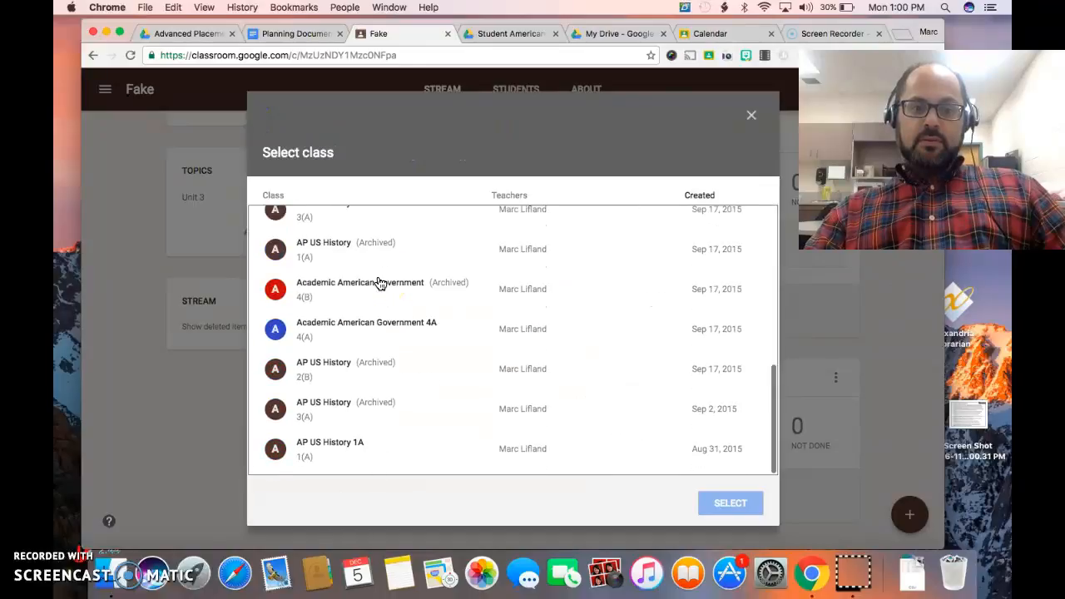
pyautogui.scroll(10, 450, 286)
pyautogui.scroll(-10, 416, 317)
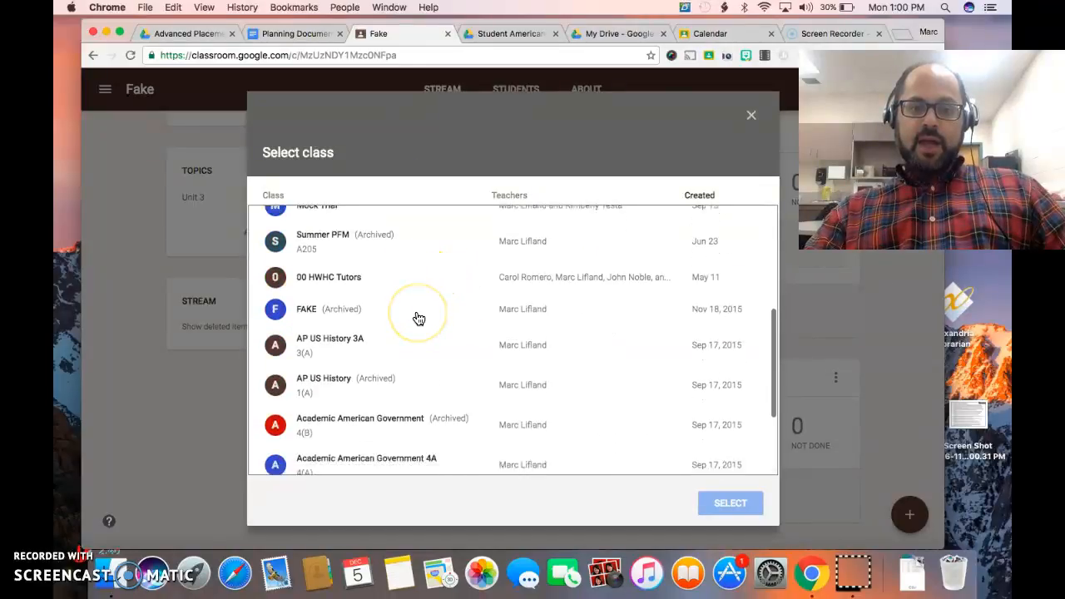
pyautogui.scroll(-1, 419, 319)
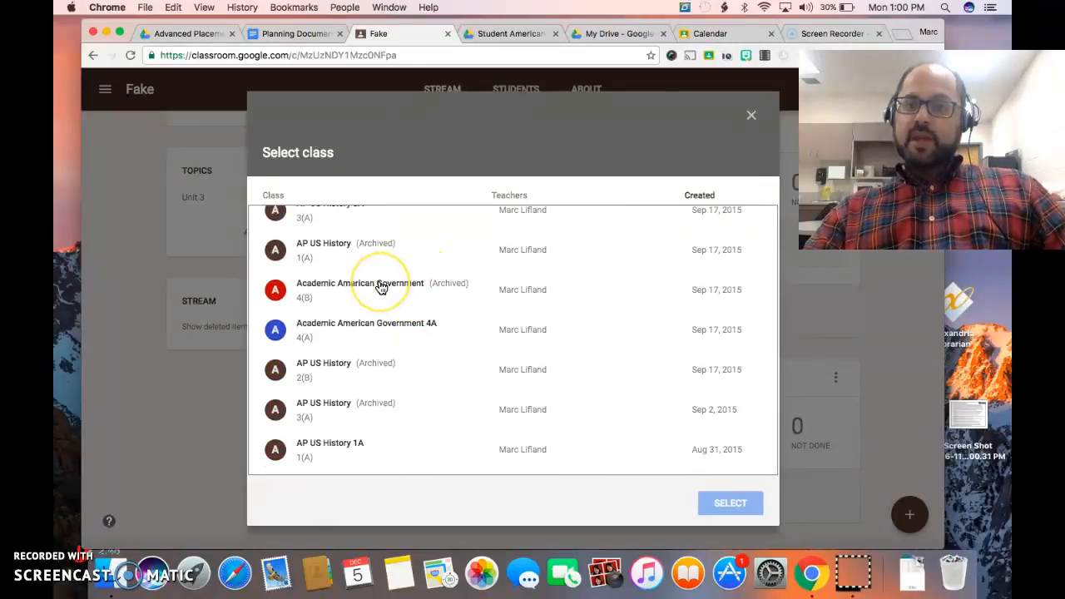
pyautogui.click(362, 249)
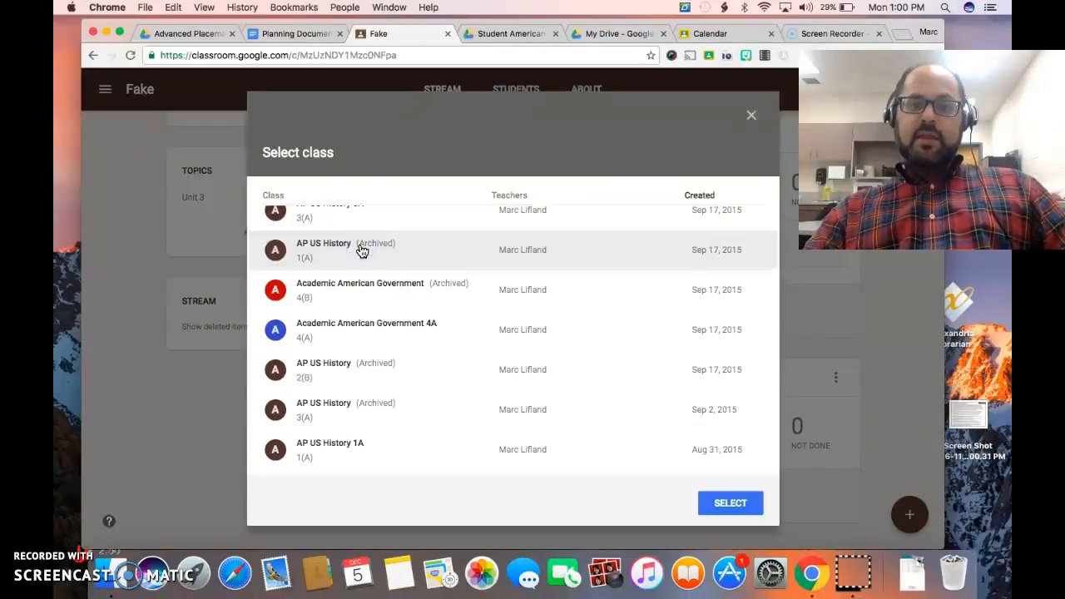
pyautogui.click(714, 503)
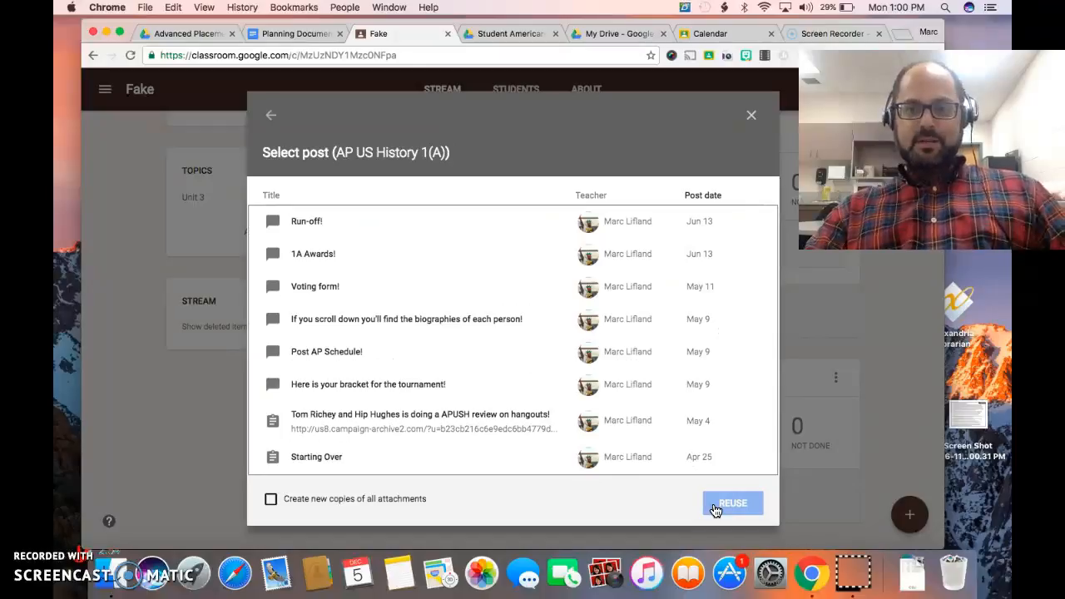
# Reuse the Chapters 1-8 Wiki post dated Sep 17, 2015 as an assignment draft, then close it without assigning.
pyautogui.scroll(-10, 337, 279)
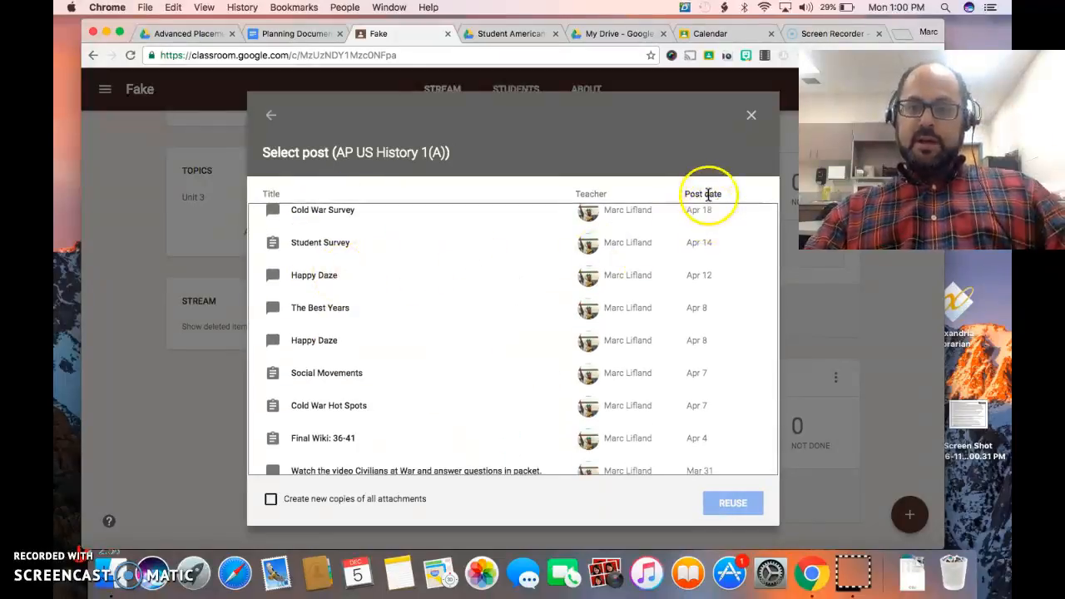
pyautogui.scroll(-6, 705, 370)
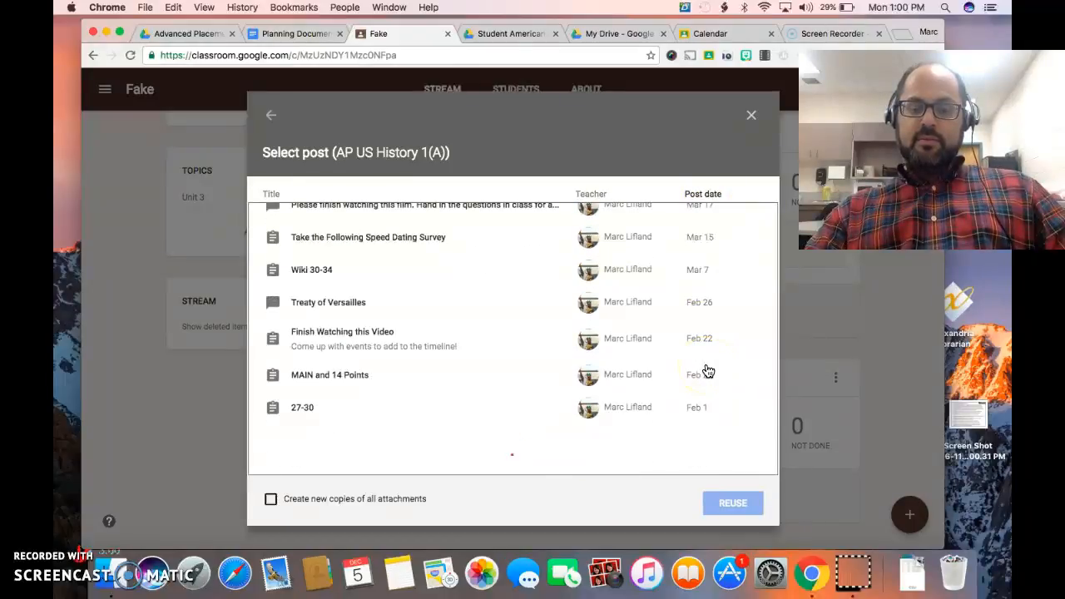
pyautogui.scroll(-10, 705, 370)
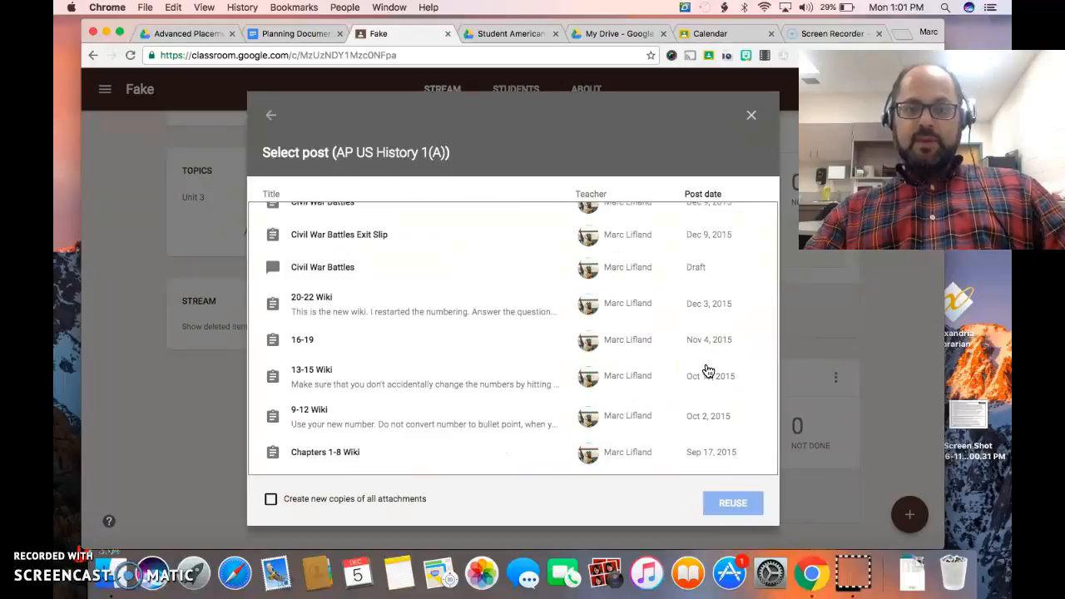
pyautogui.click(334, 456)
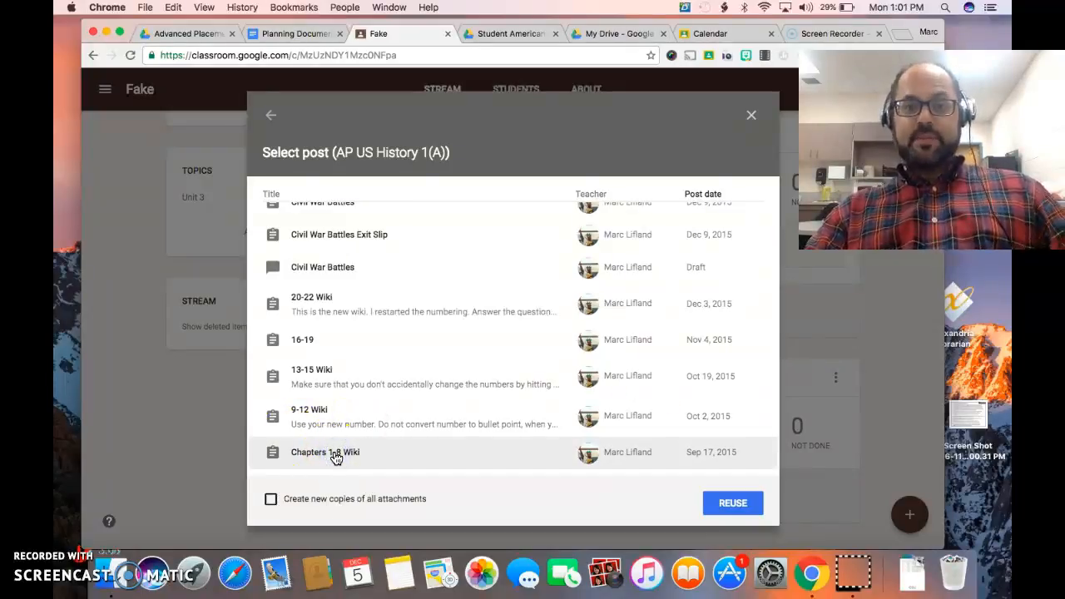
pyautogui.click(721, 504)
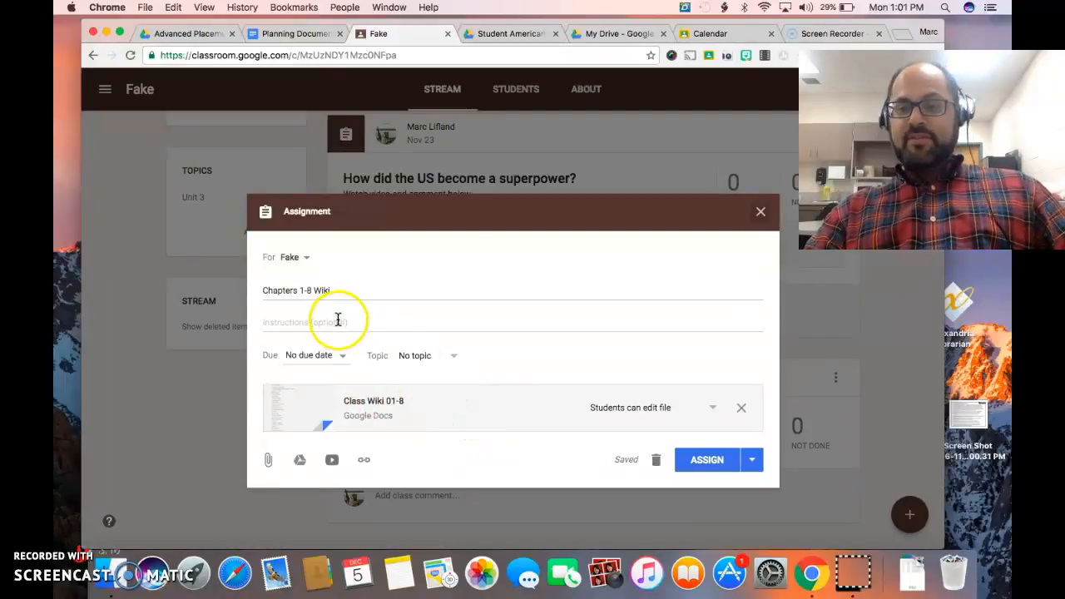
pyautogui.click(287, 318)
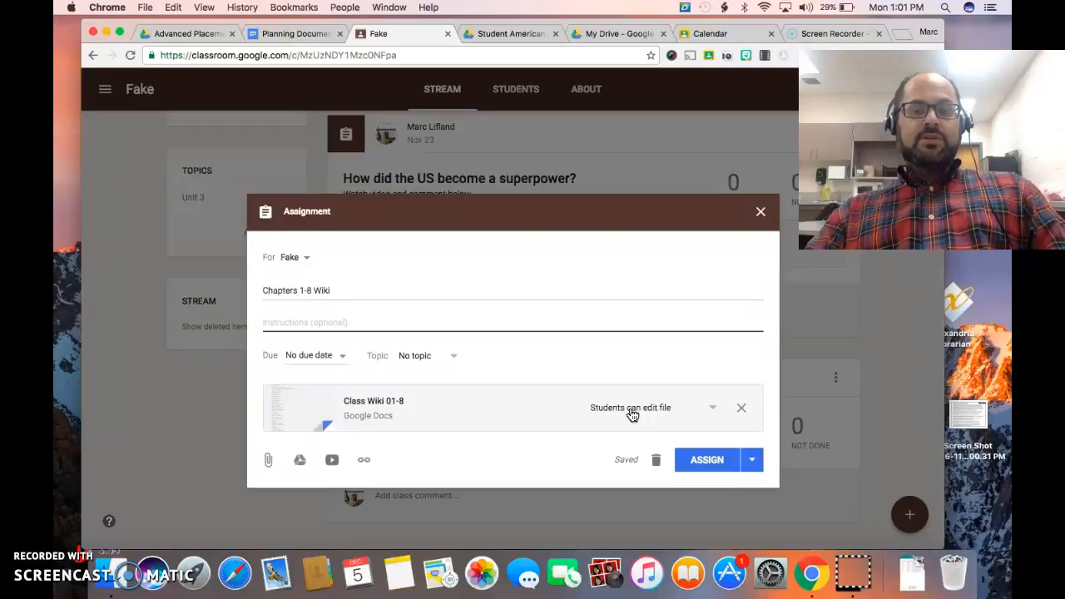
pyautogui.click(759, 213)
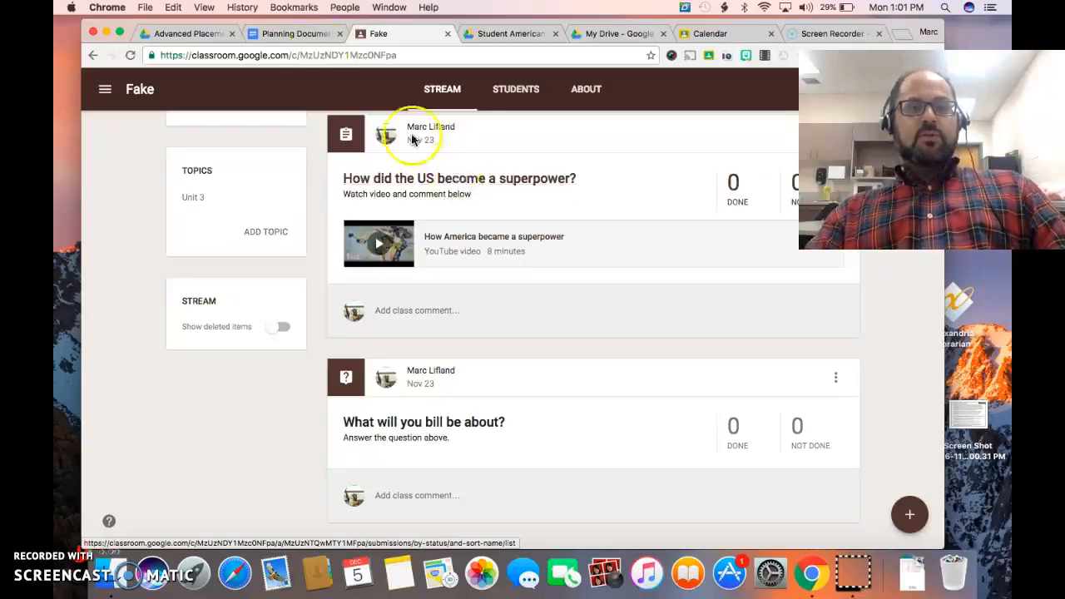
# Open the Academic American Government 4A class.
pyautogui.click(105, 89)
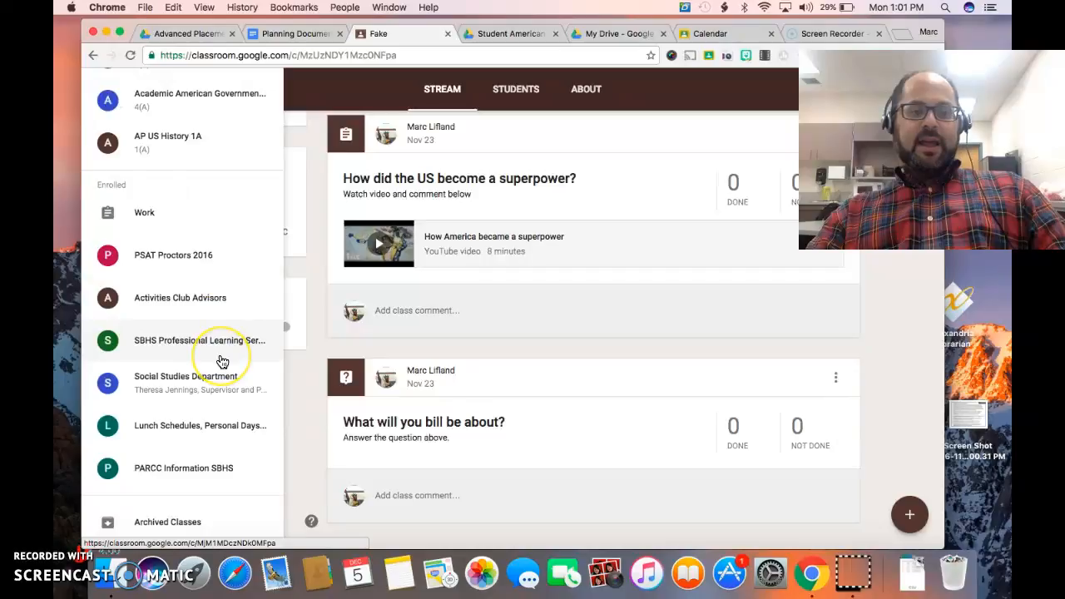
pyautogui.scroll(-2, 212, 350)
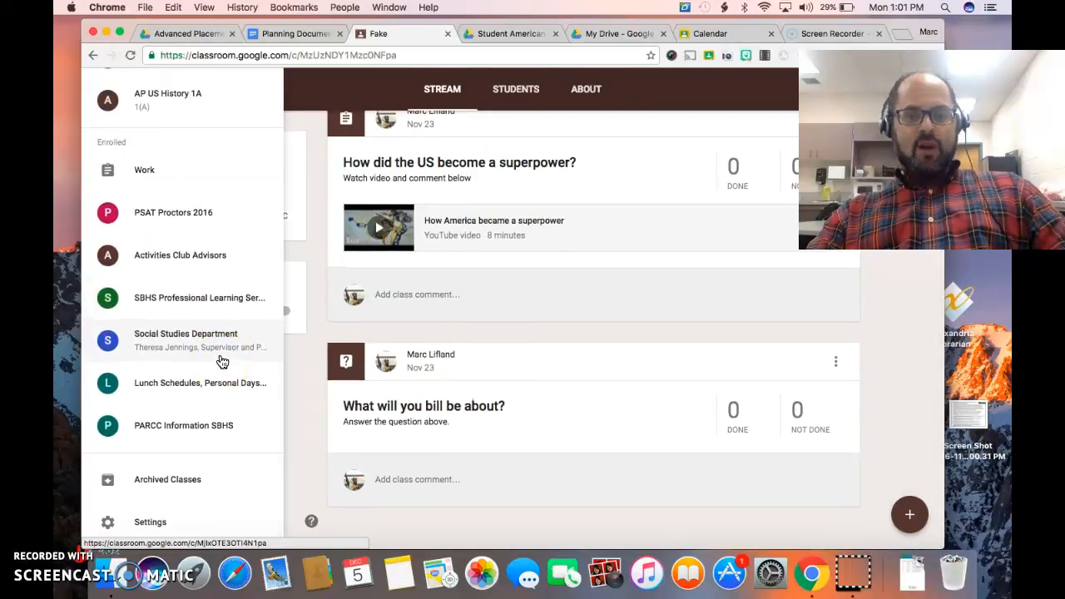
pyautogui.scroll(5, 223, 361)
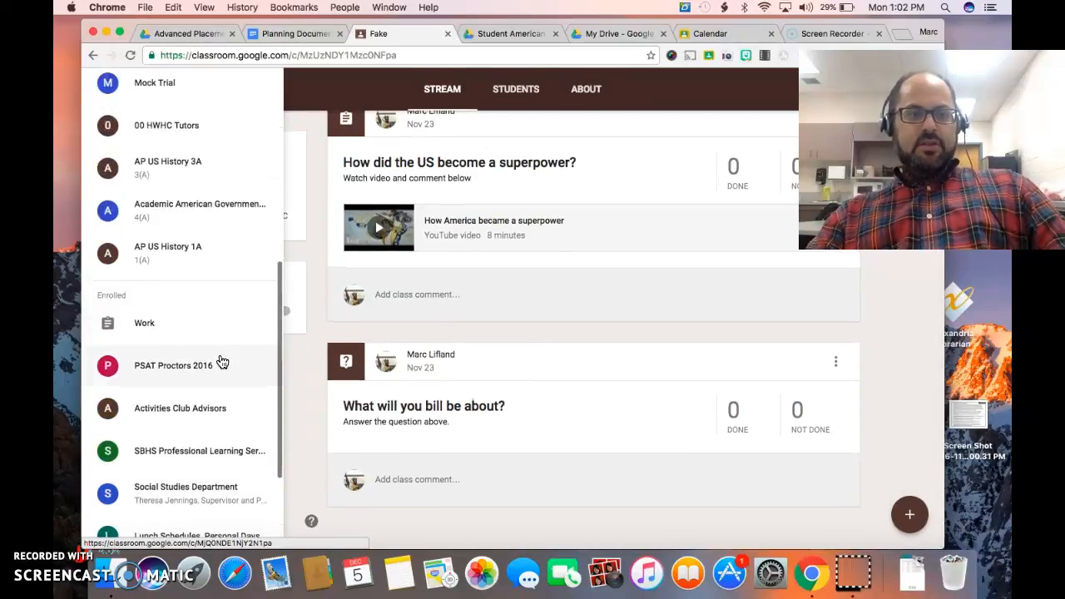
pyautogui.scroll(5, 219, 359)
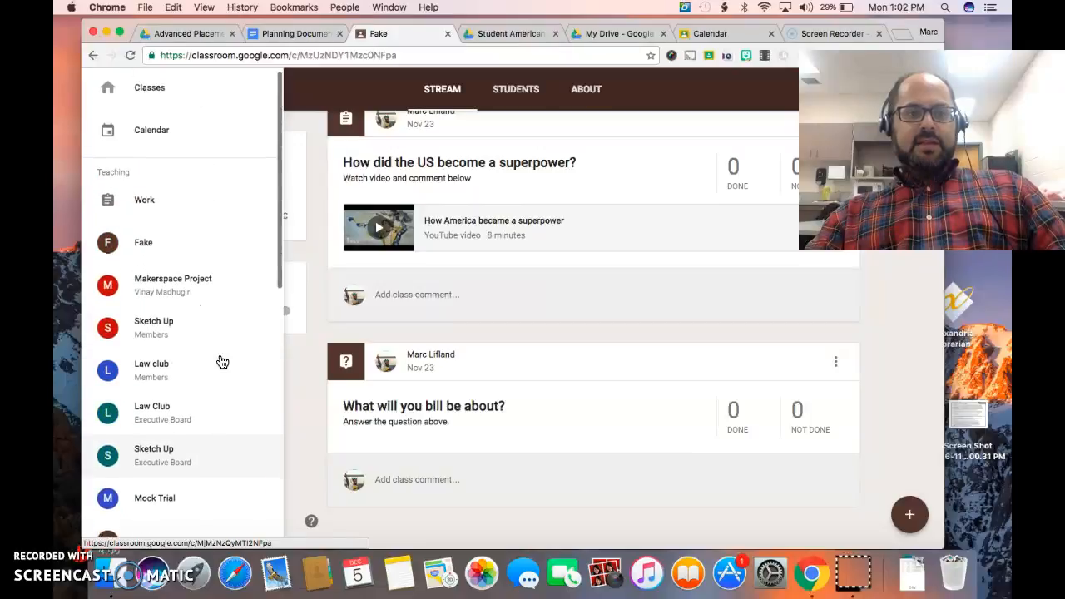
pyautogui.scroll(-3, 213, 456)
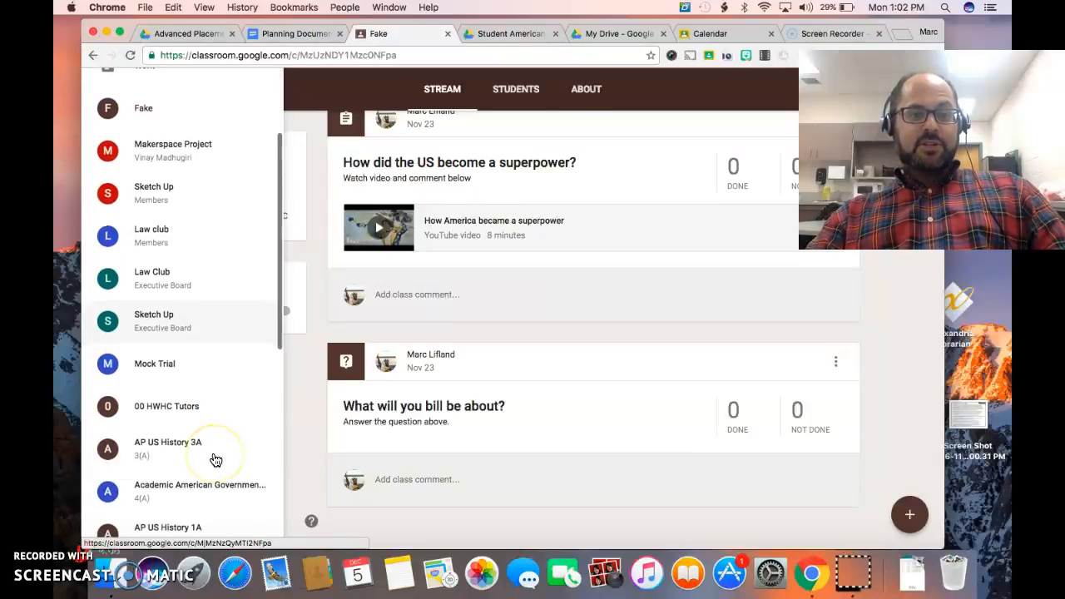
pyautogui.click(194, 491)
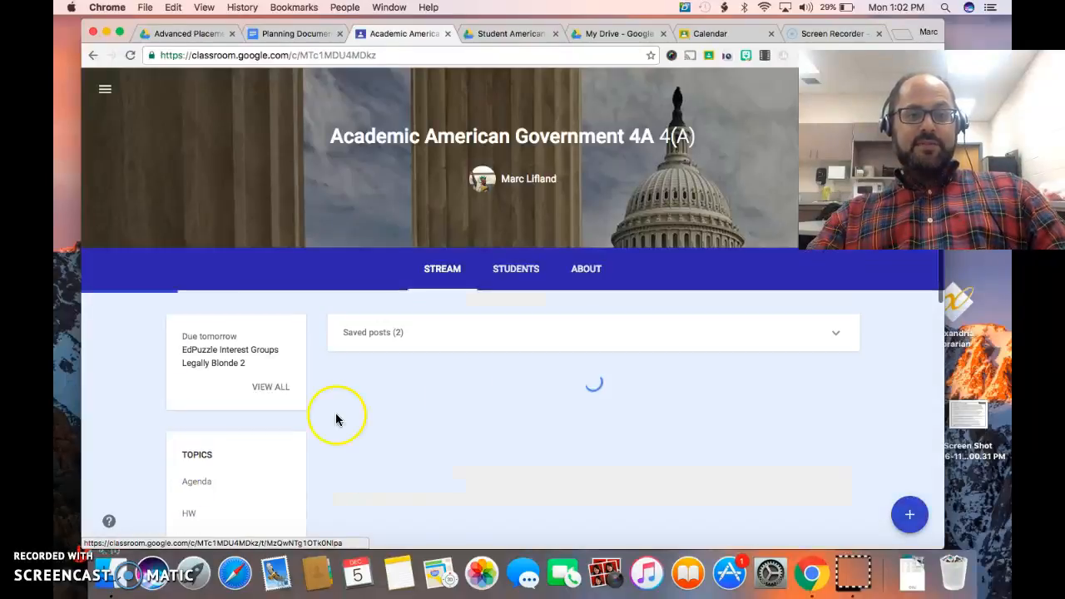
# Look through the posts in the Academic American Government 4A class stream, from the newest to the early November ones.
pyautogui.scroll(-5, 515, 408)
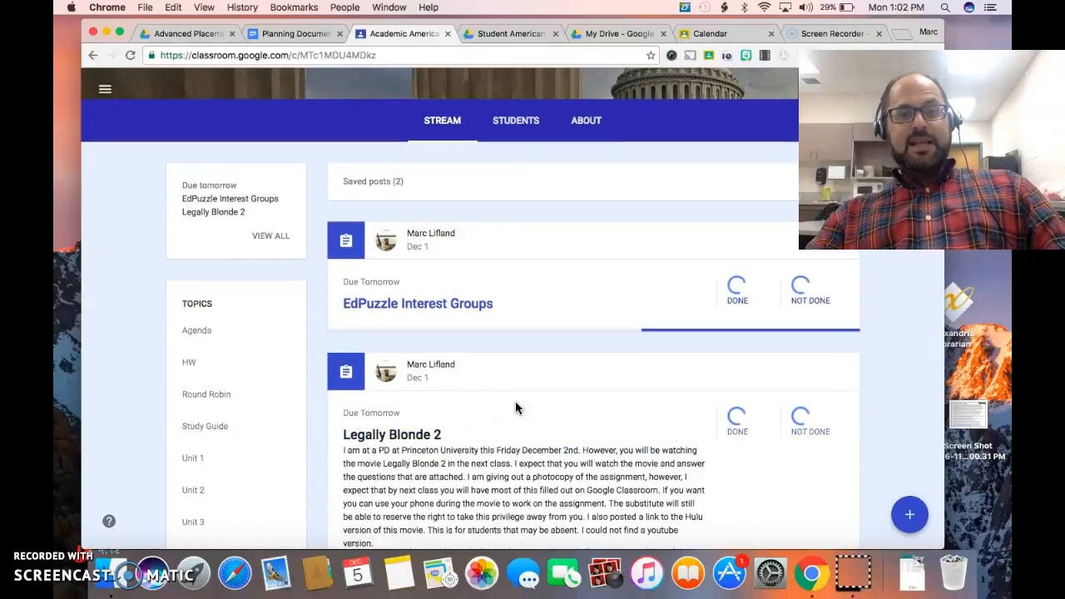
pyautogui.scroll(-15, 515, 407)
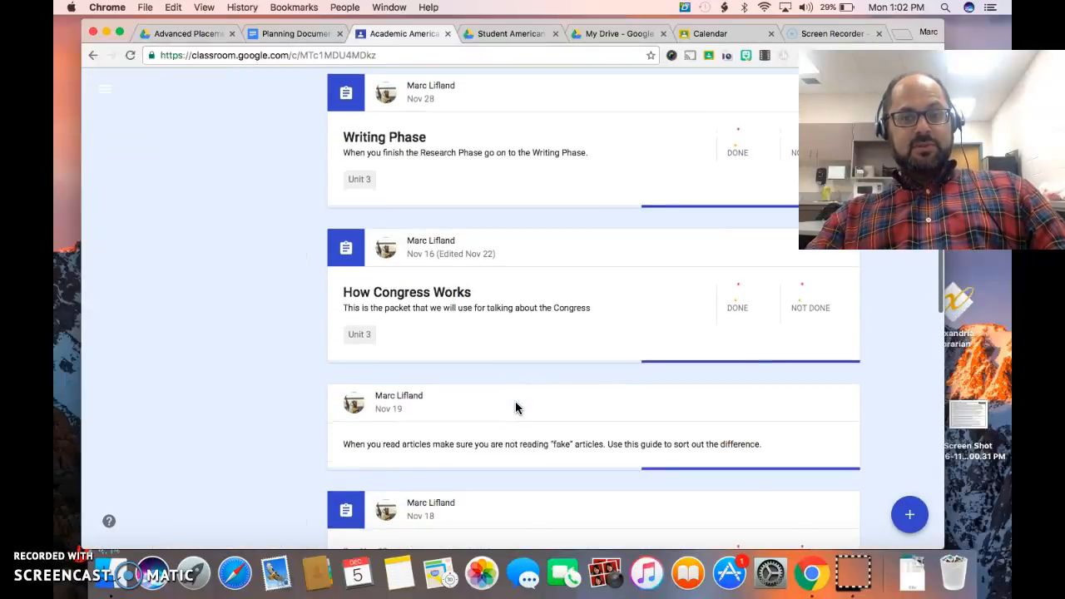
pyautogui.scroll(-10, 515, 408)
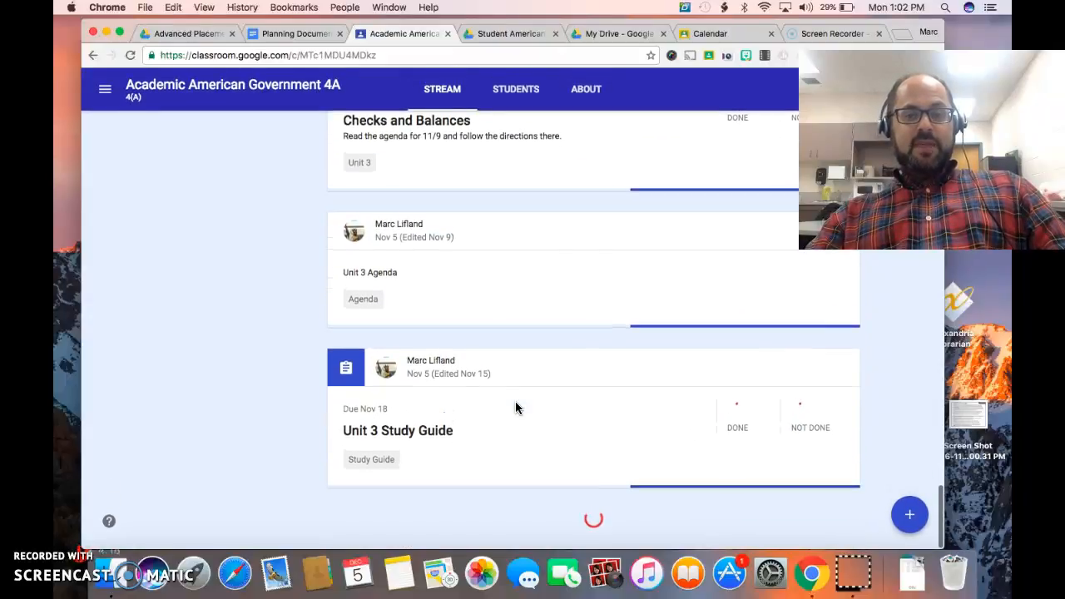
pyautogui.scroll(10, 515, 408)
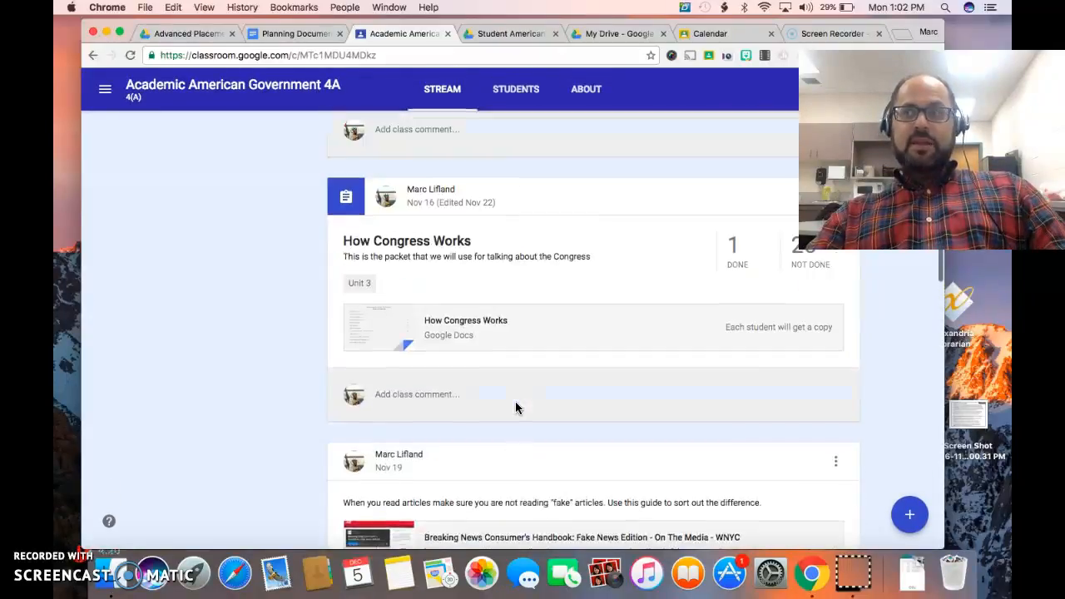
pyautogui.scroll(15, 515, 408)
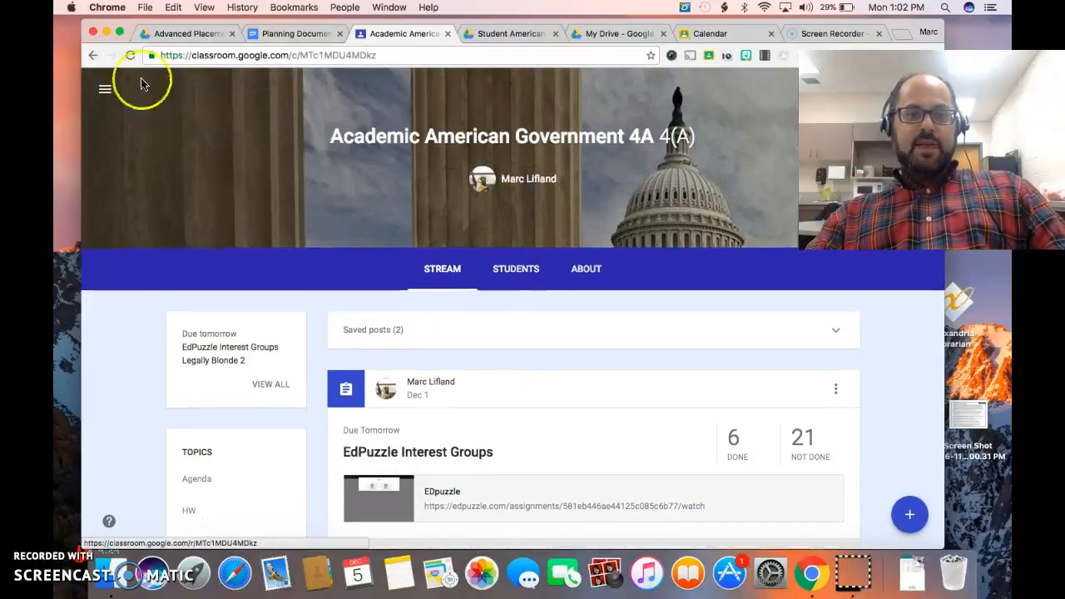
# Open the Work overview of assignments to review for all classes.
pyautogui.click(105, 89)
pyautogui.scroll(3, 138, 241)
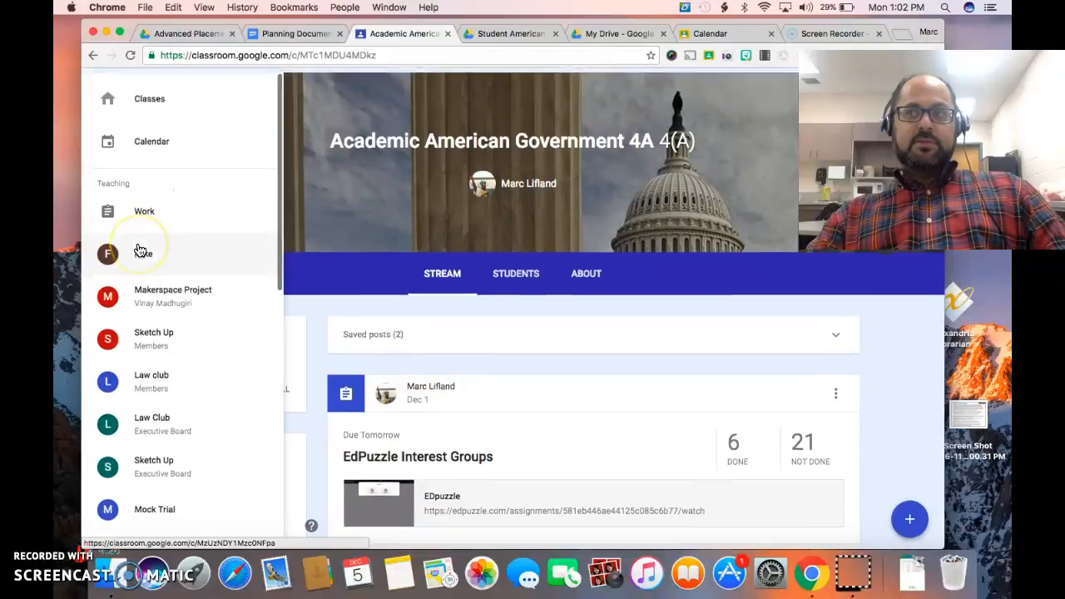
pyautogui.click(134, 201)
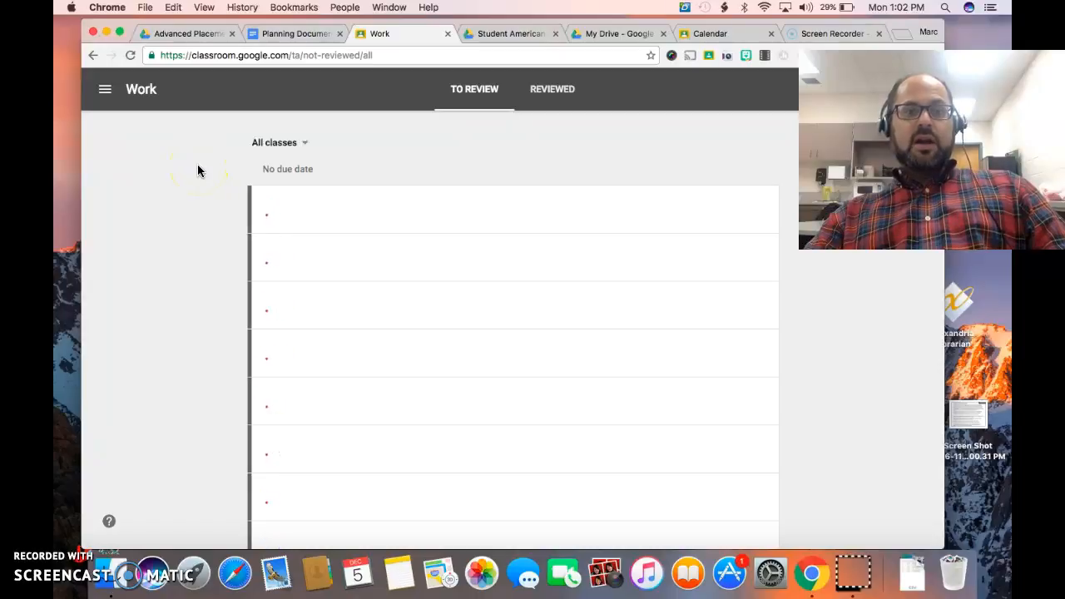
pyautogui.click(105, 89)
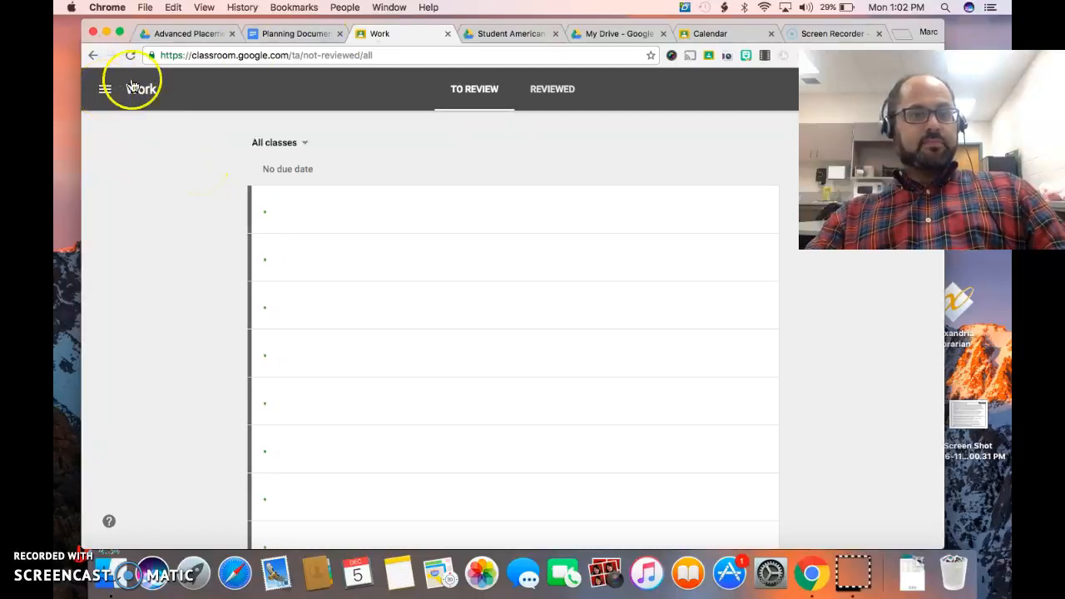
pyautogui.click(99, 90)
pyautogui.click(104, 91)
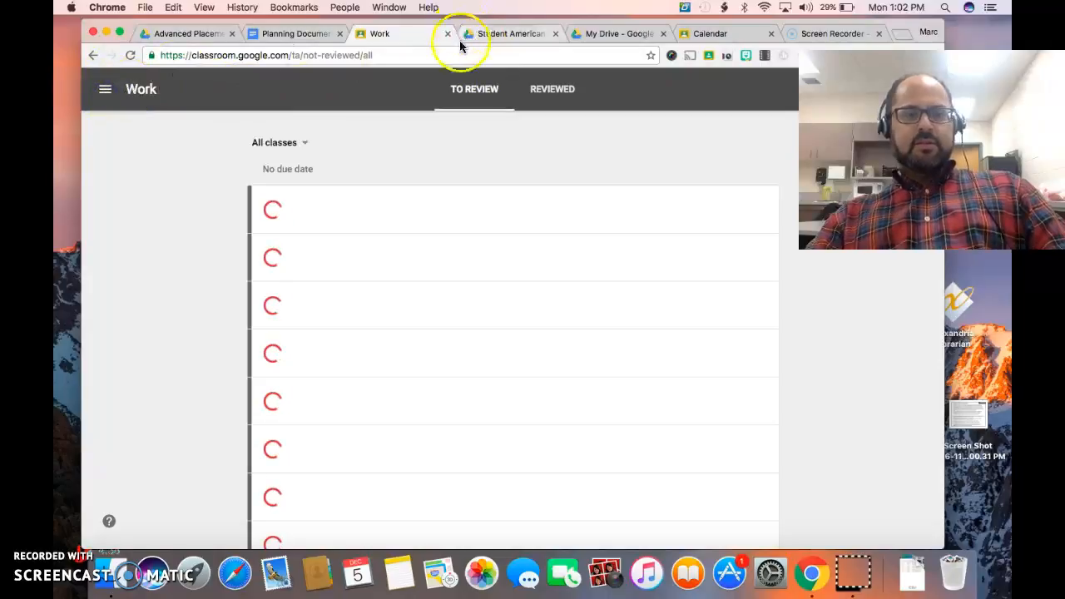